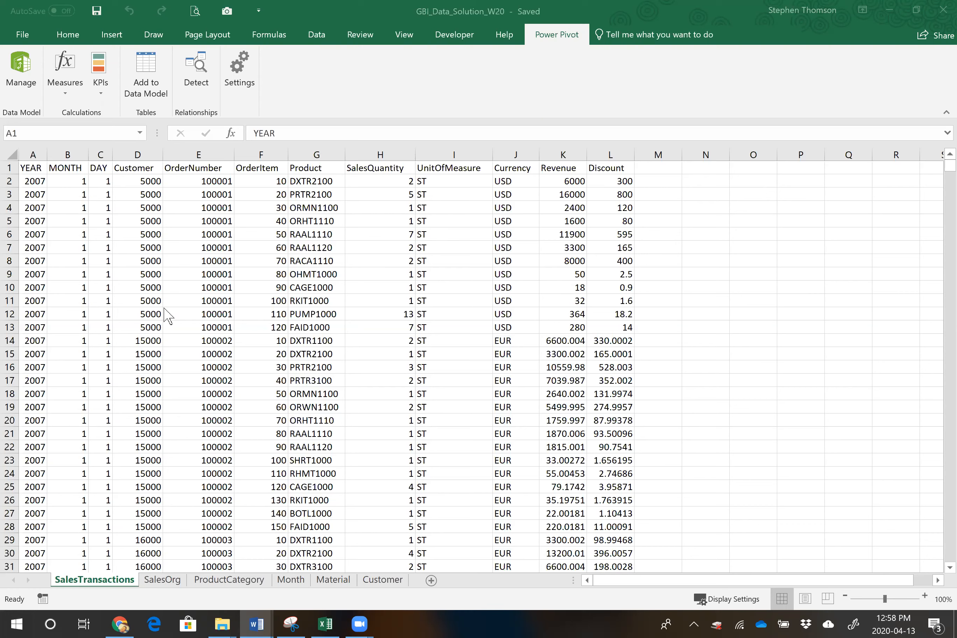
Look through the SalesOrg, ProductCategory, Month, Material and Customer worksheets to review their data.
left_click(175, 580)
left_click(227, 580)
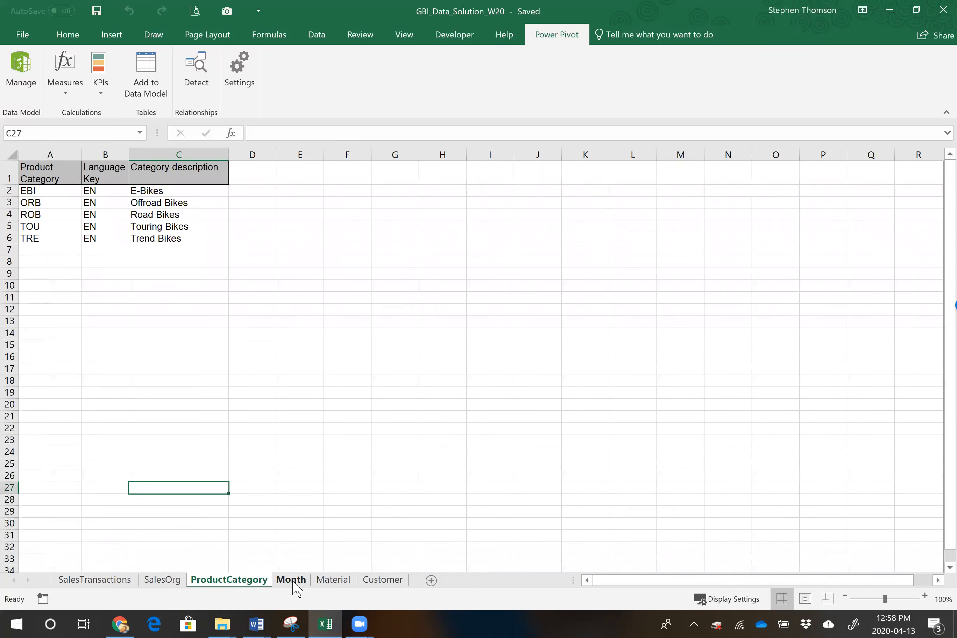
left_click(293, 581)
left_click(332, 580)
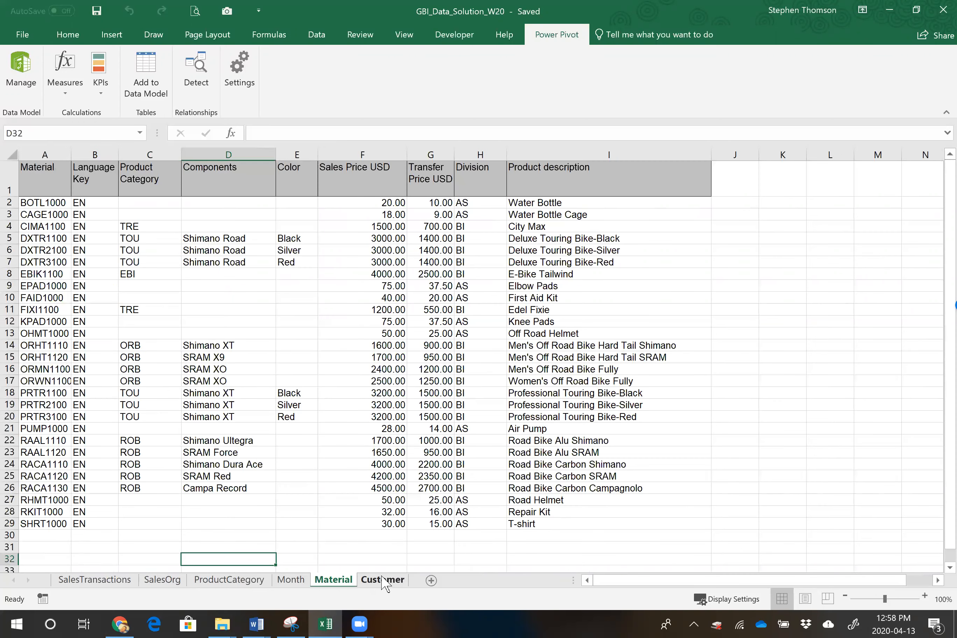
left_click(379, 580)
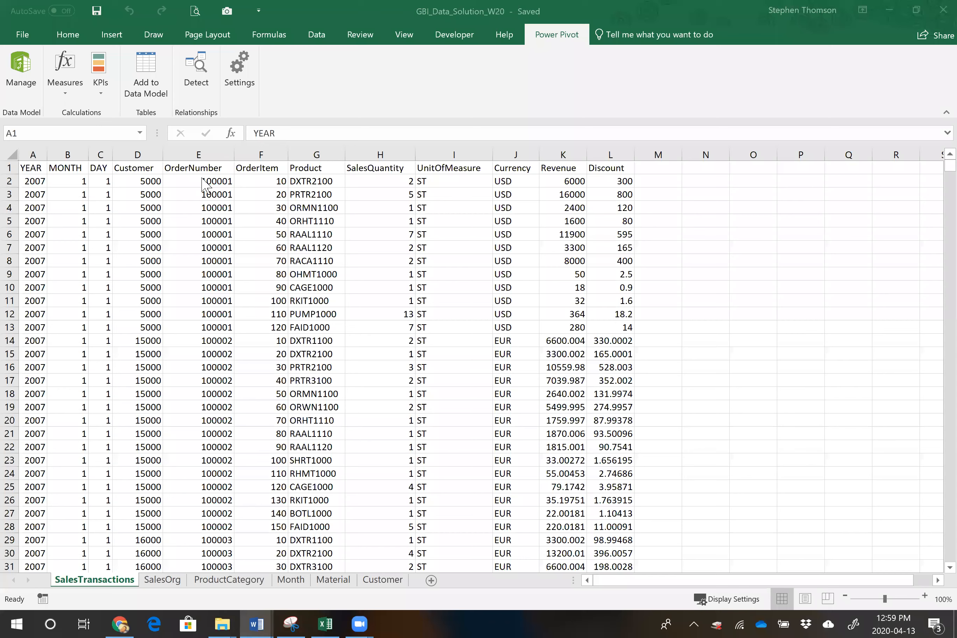
Convert the whole SalesTransactions data range A1:L48385 into a table with headers, removing its external connections.
left_click(36, 168)
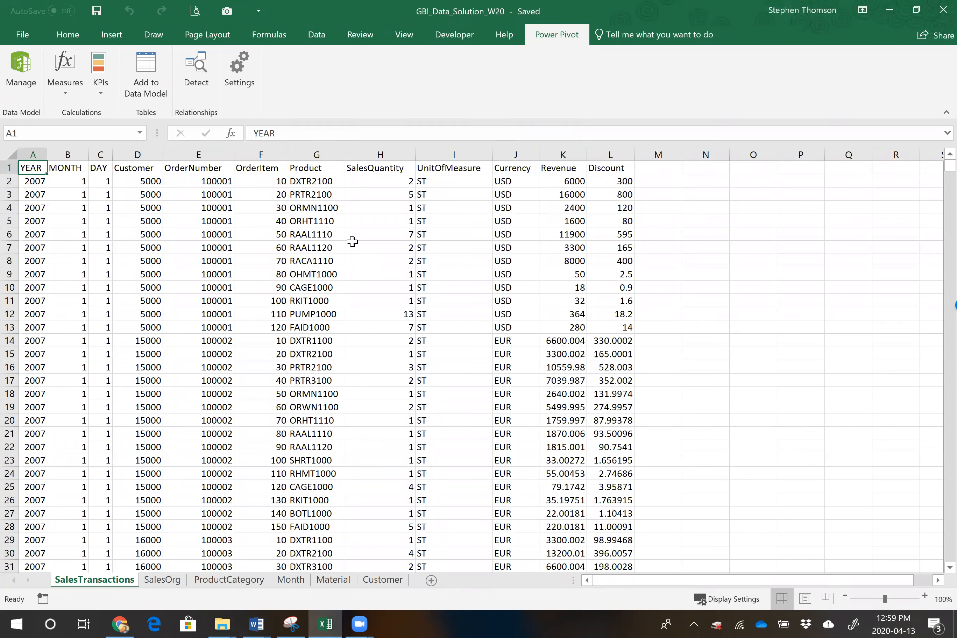
key("ctrl+shift+Right")
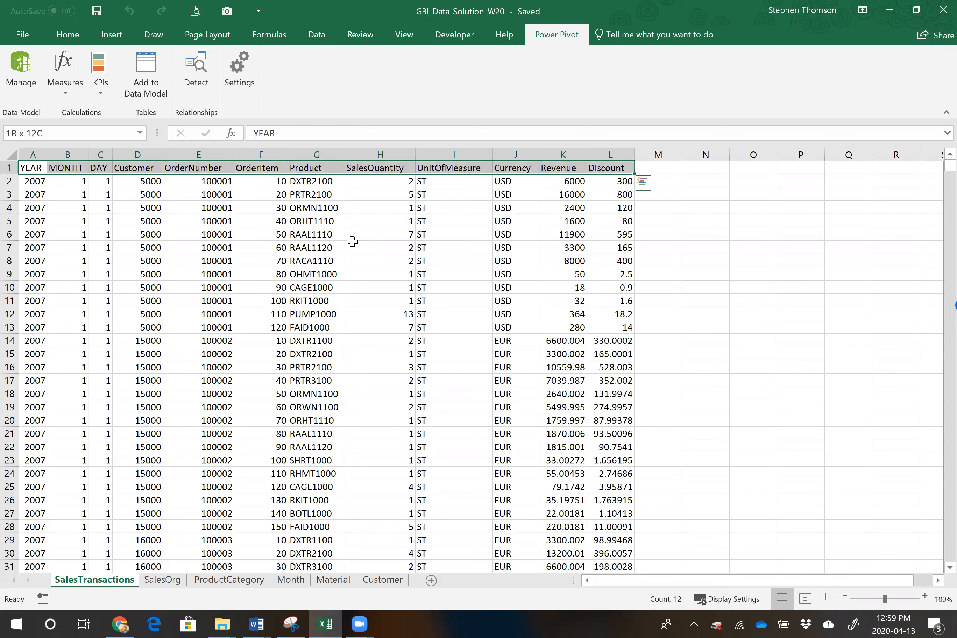
key("ctrl+shift+Down")
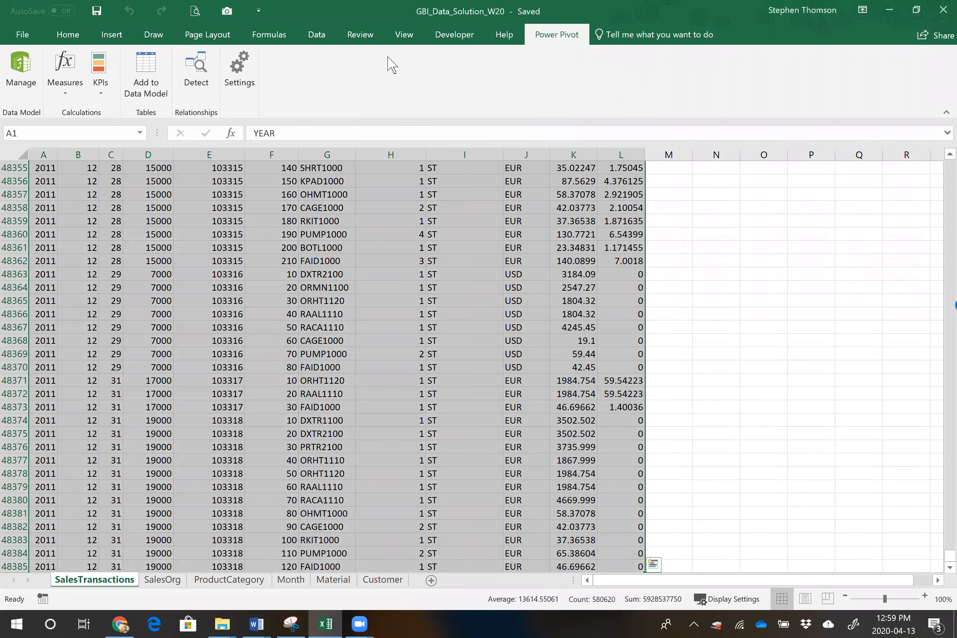
left_click(316, 35)
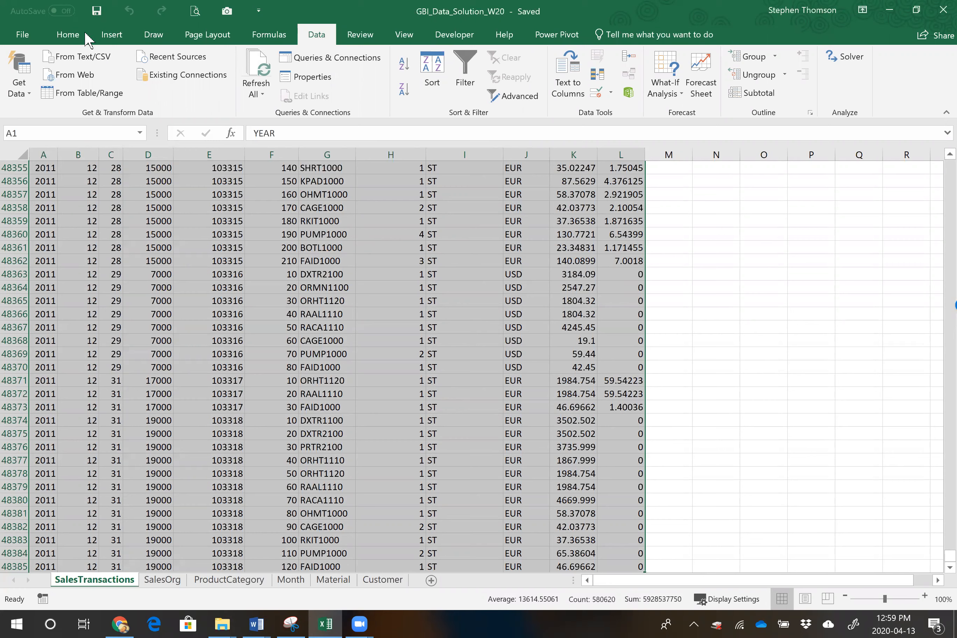
left_click(111, 41)
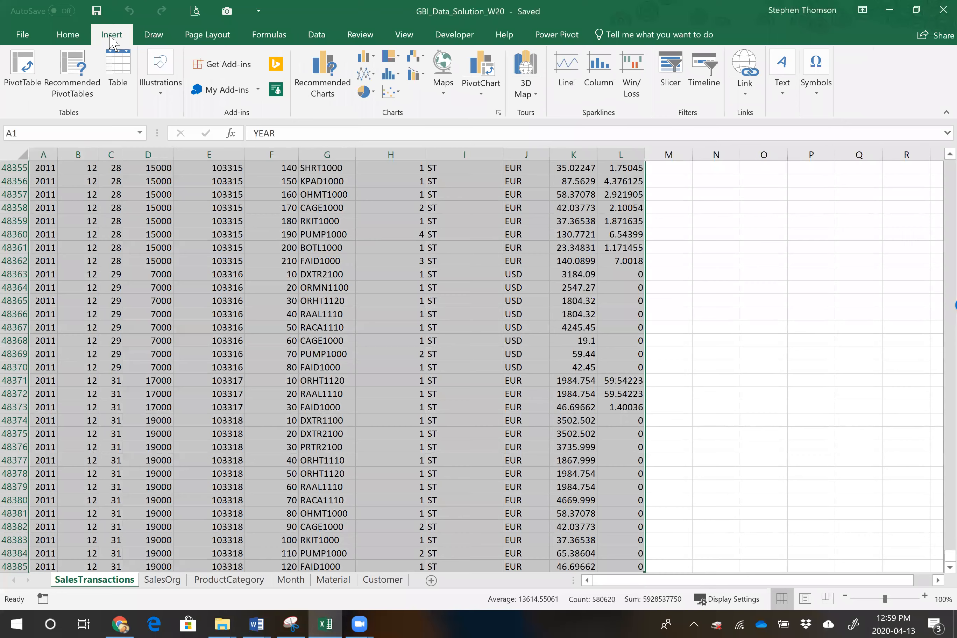
left_click(118, 62)
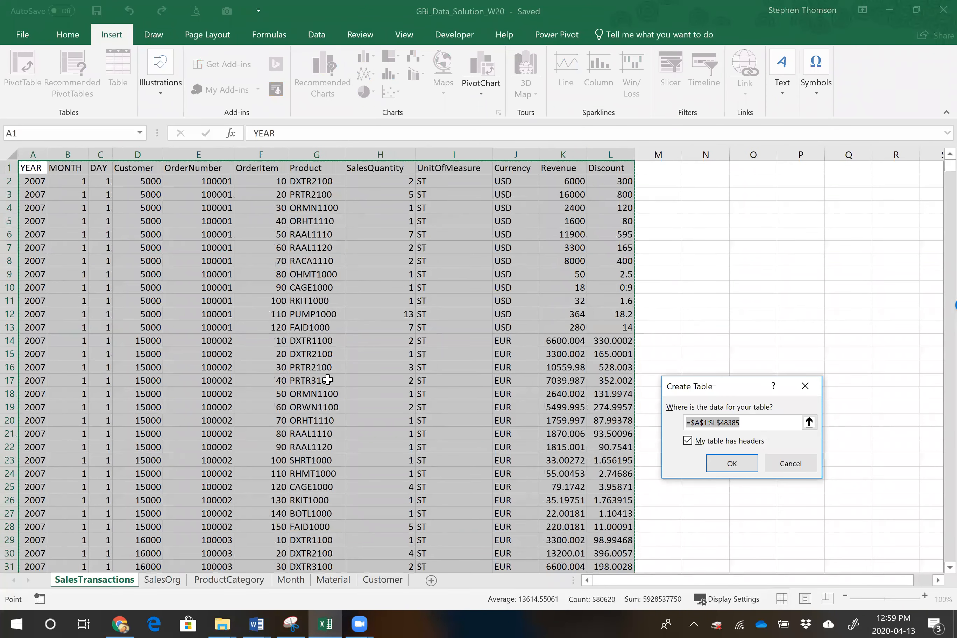
left_click_drag(750, 389, 365, 193)
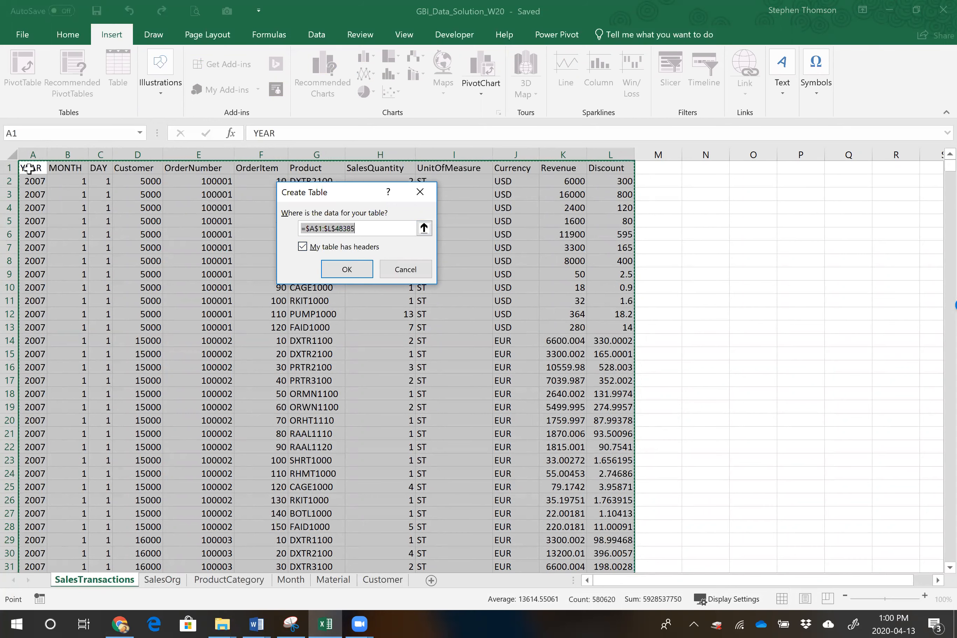
left_click(347, 270)
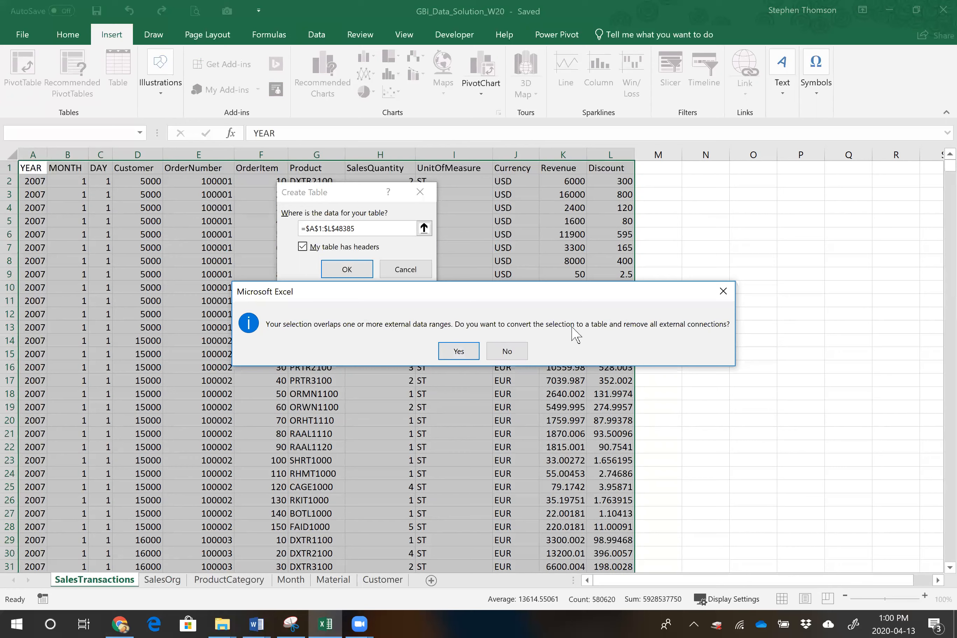
left_click(458, 351)
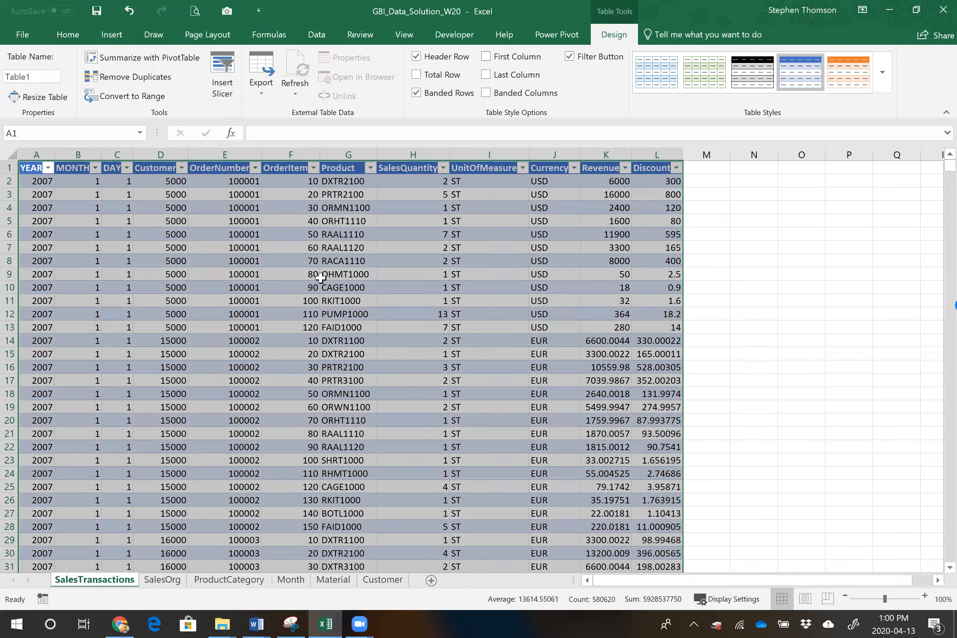
Rename the new sales transactions table as SalesTransaction.
double_click(34, 76)
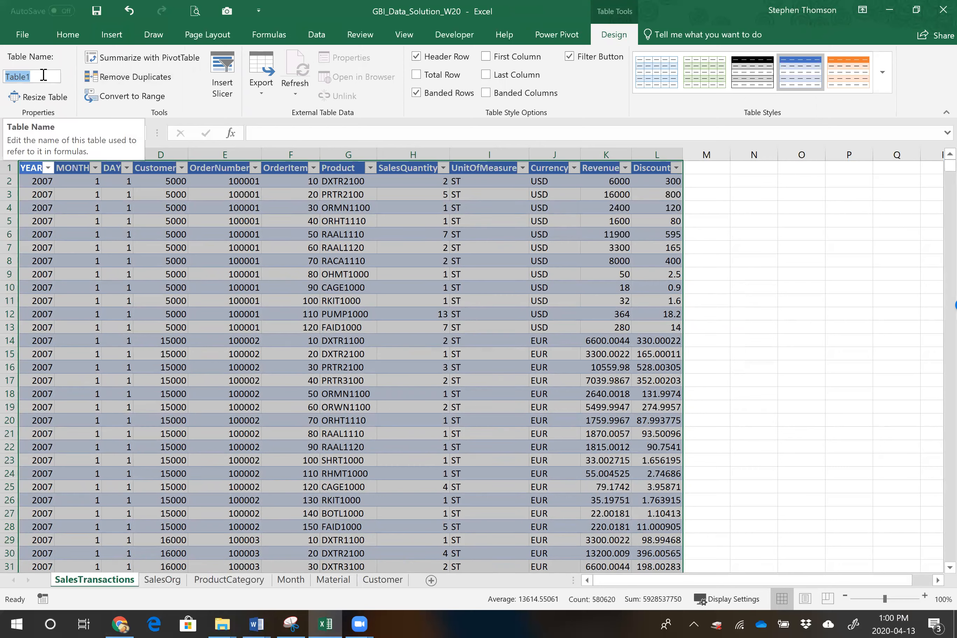
type("Sales")
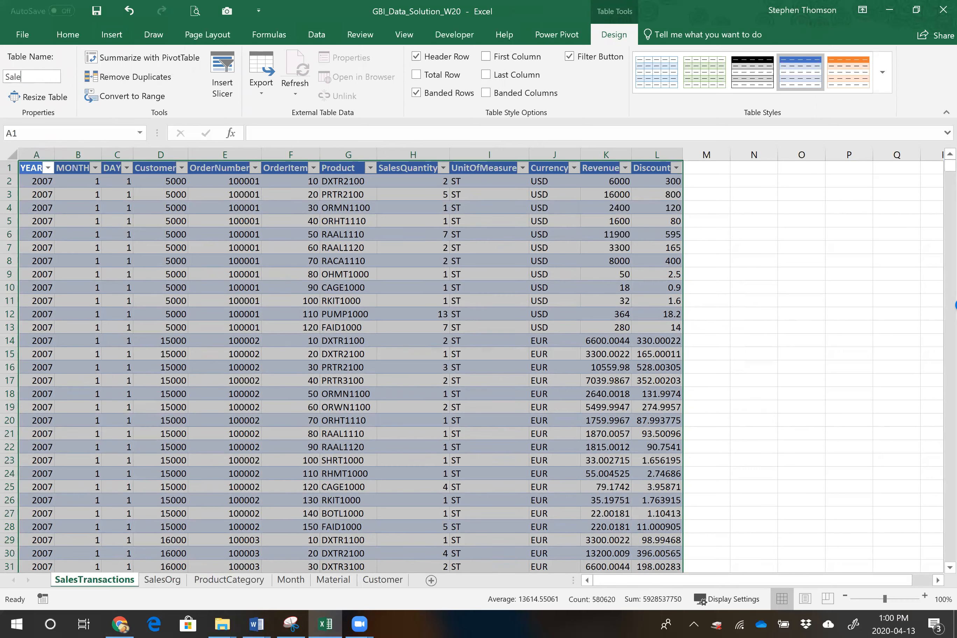
type("Transaction")
key("Return")
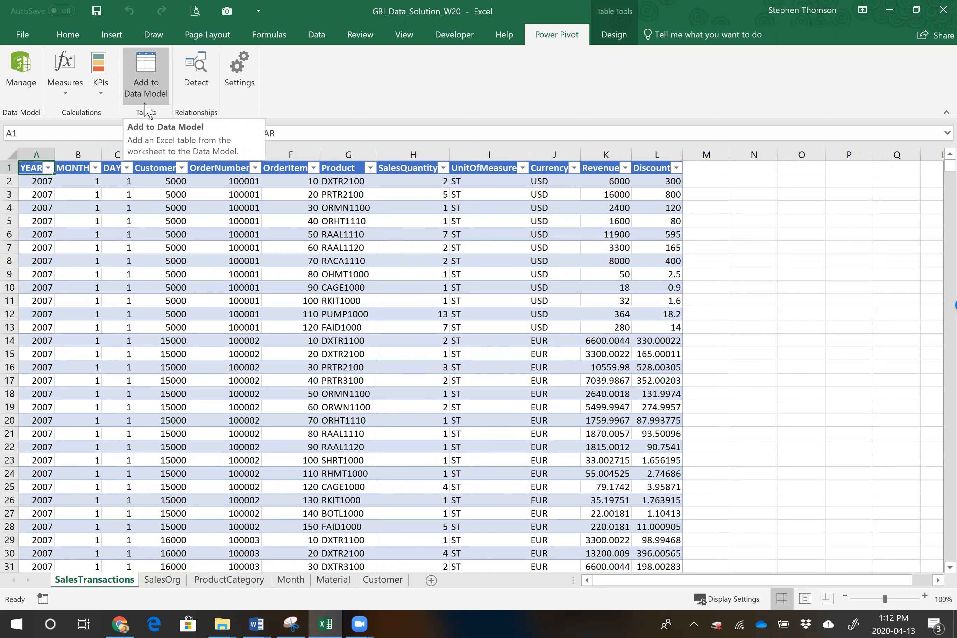
Add the SalesTransaction table and the table on the SalesOrg sheet to the Power Pivot data model.
left_click(149, 84)
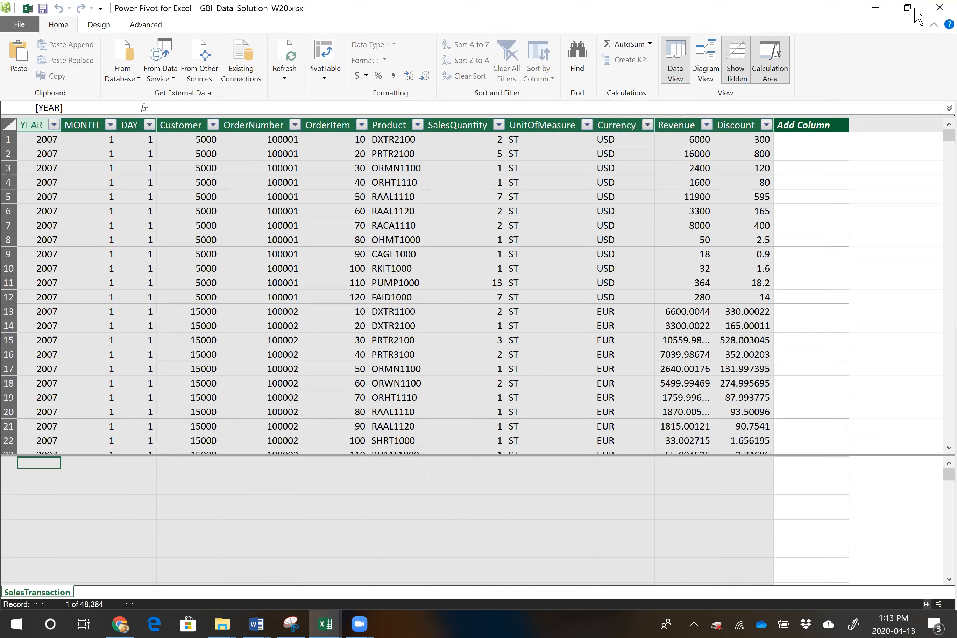
left_click(940, 12)
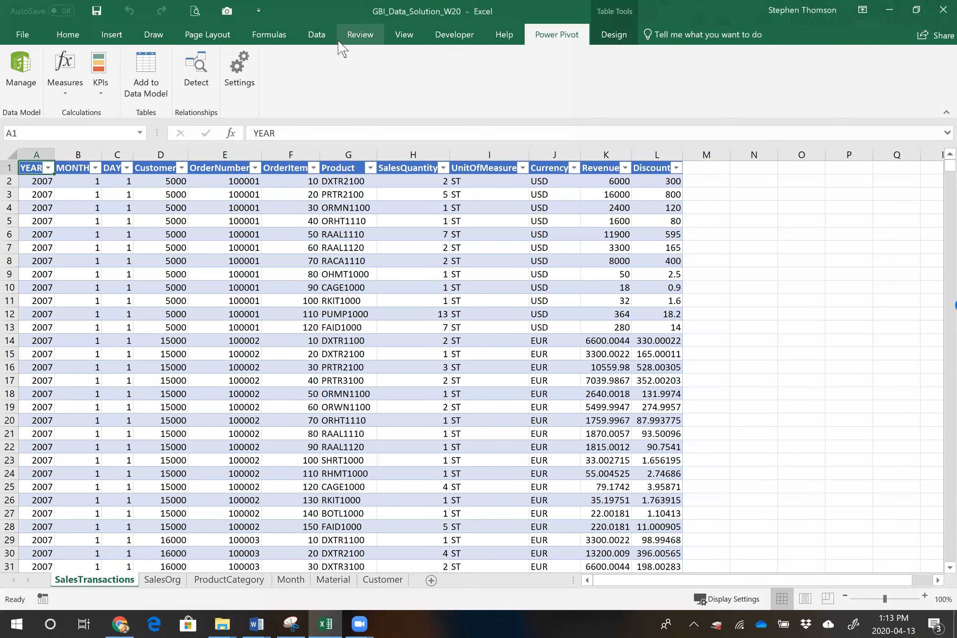
left_click(162, 579)
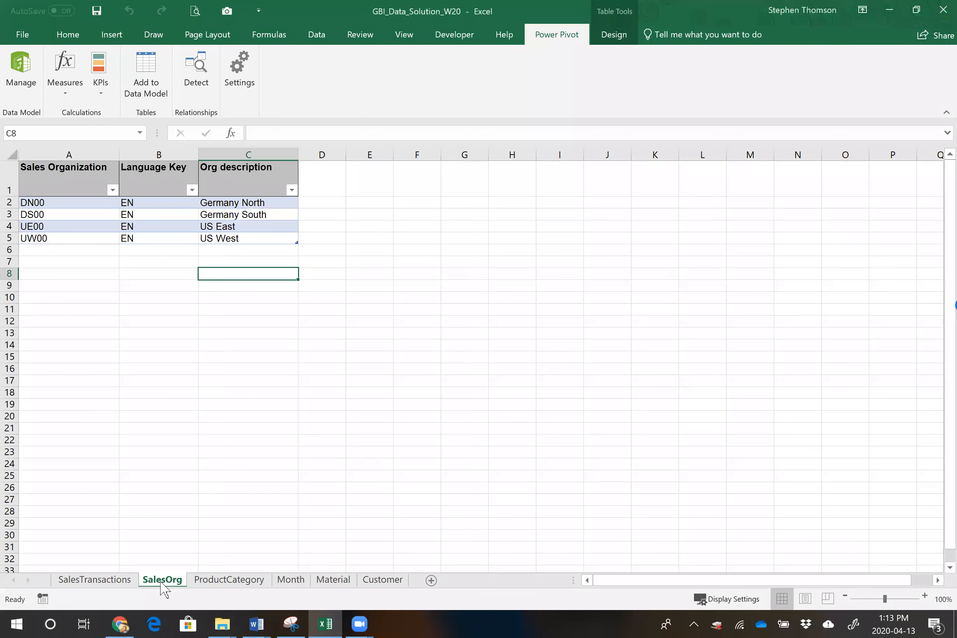
left_click(173, 218)
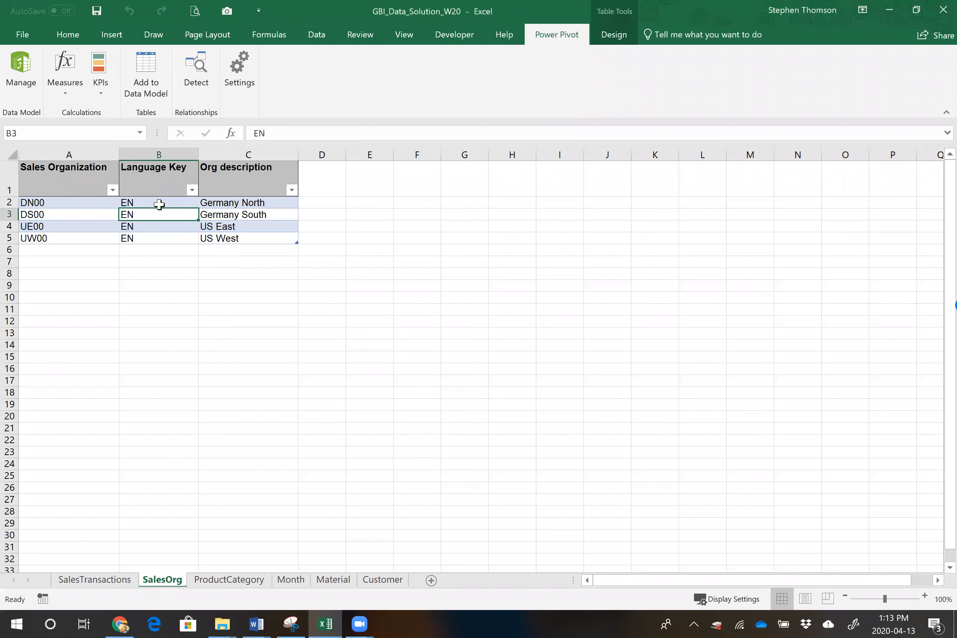
left_click(154, 79)
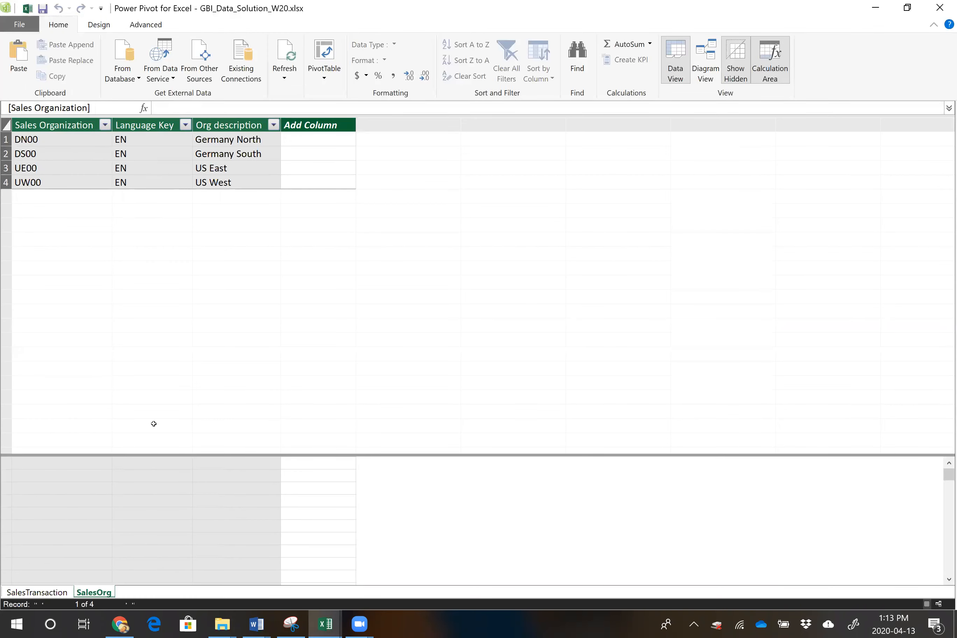
Compare the SalesTransaction and SalesOrg tables in the data model.
left_click(54, 596)
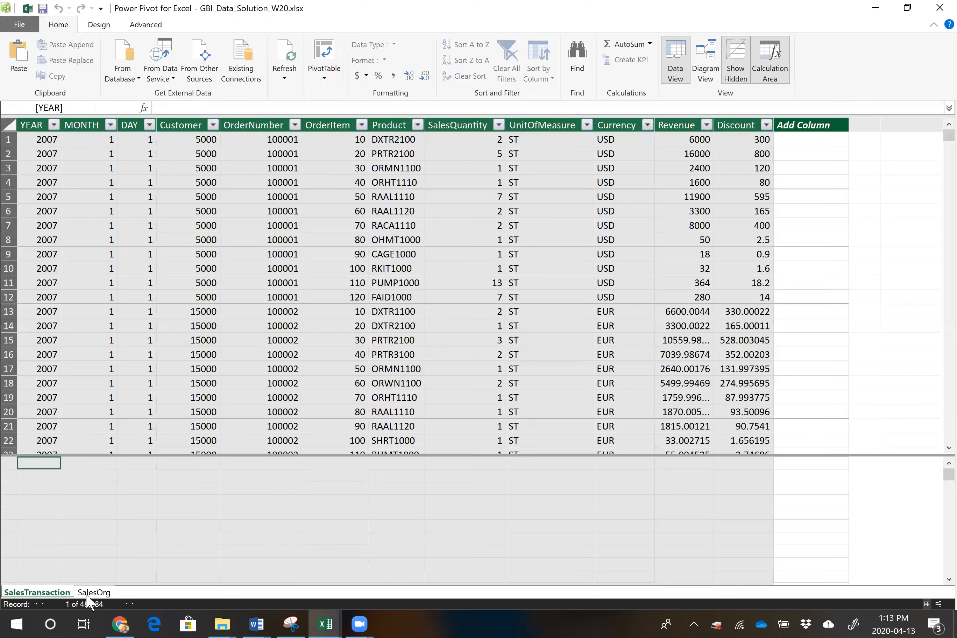
left_click(87, 595)
left_click(54, 592)
left_click(90, 594)
left_click(60, 591)
left_click(90, 593)
left_click(62, 593)
left_click(60, 592)
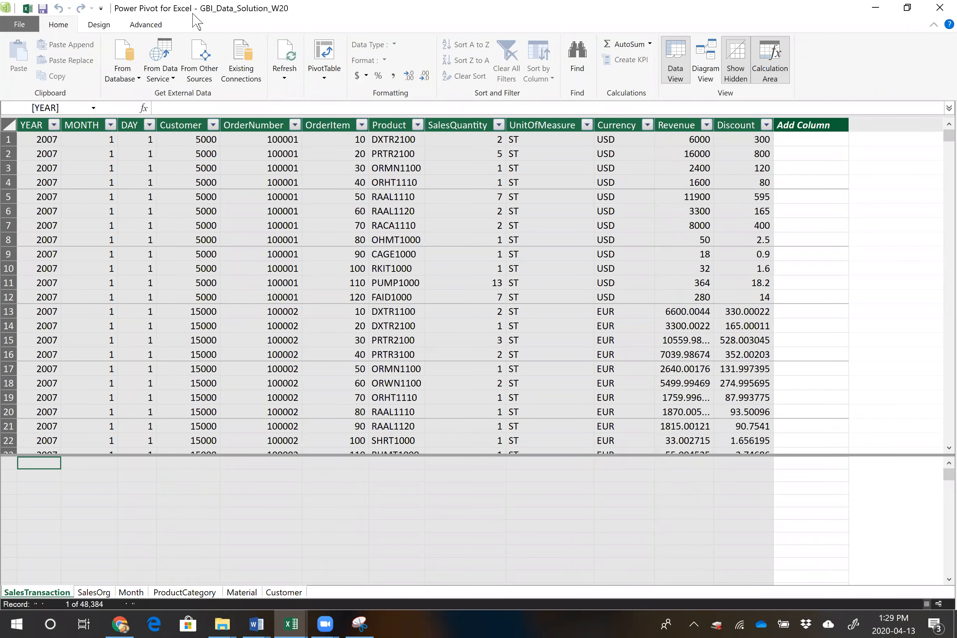
Review the SalesOrg, Month, ProductCategory, Material and Customer tables in the data model, ending on SalesTransaction.
left_click(93, 592)
left_click(125, 595)
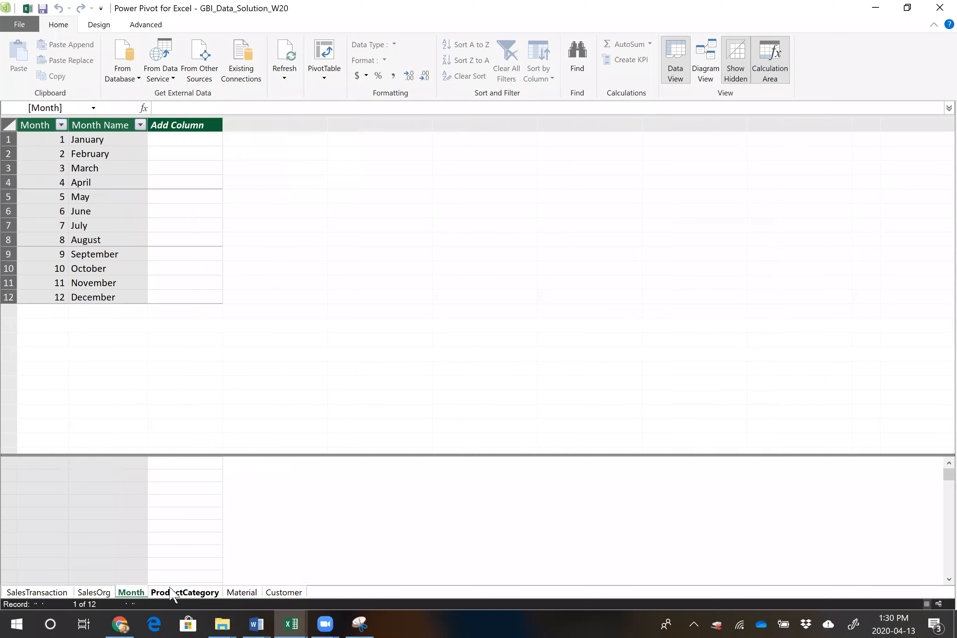
left_click(181, 593)
left_click(242, 593)
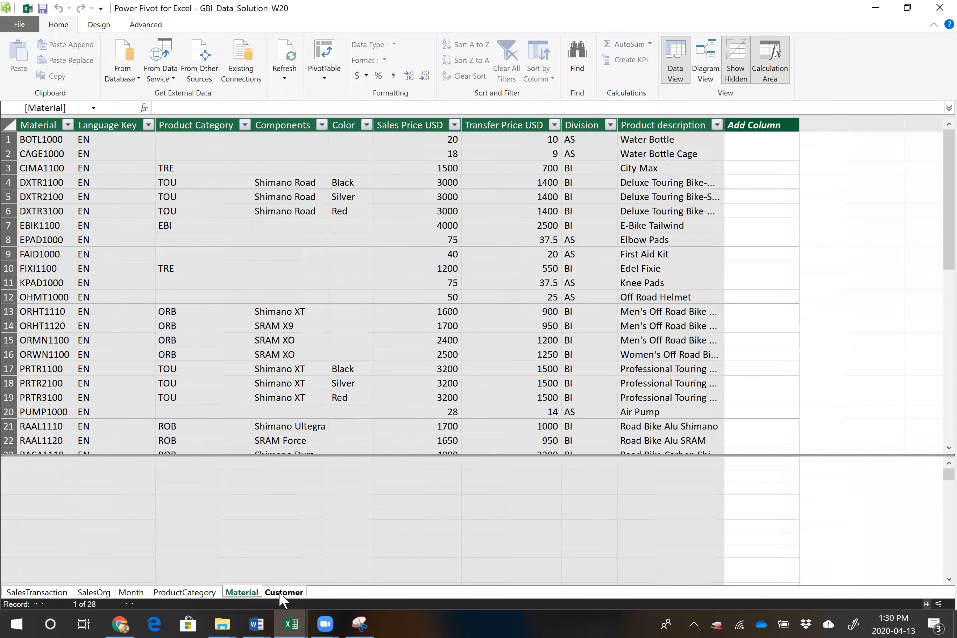
left_click(281, 593)
left_click(243, 593)
left_click(193, 593)
left_click(130, 592)
left_click(94, 593)
left_click(58, 593)
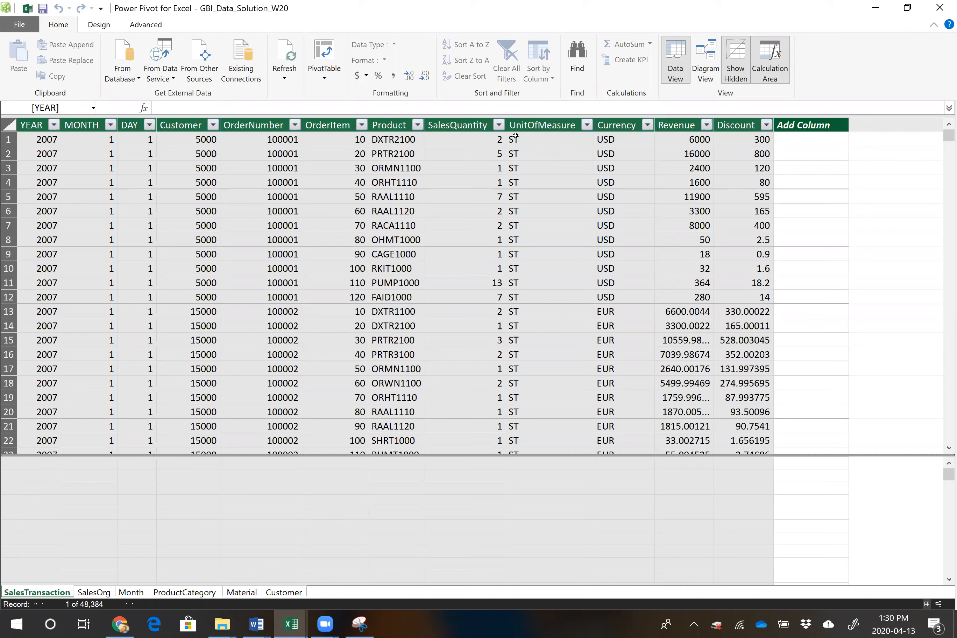
In the model's diagram view, enlarge SalesTransaction to show all its fields and place the SalesOrg table beside it.
left_click(715, 63)
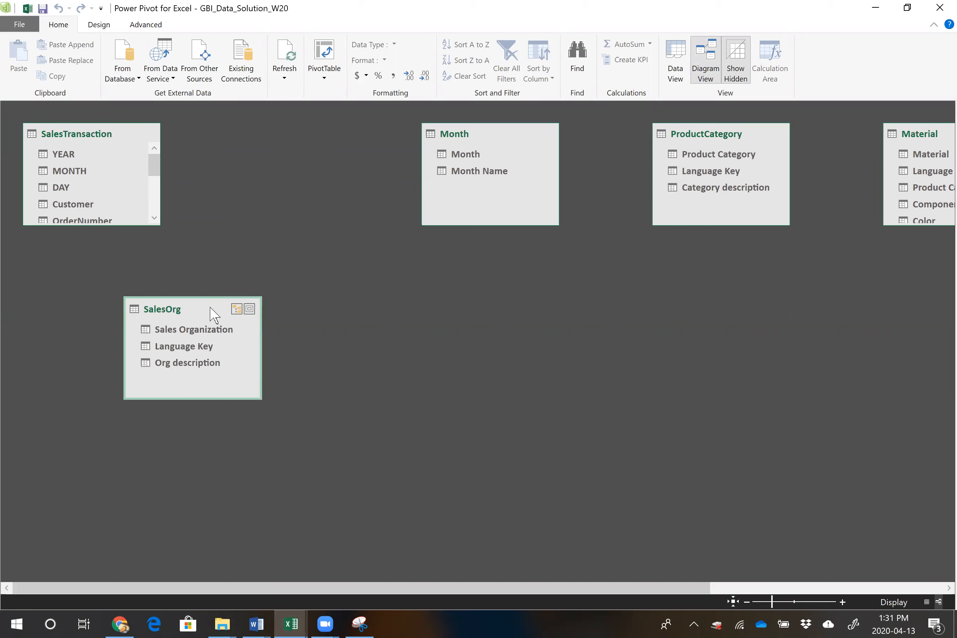
left_click_drag(232, 304, 338, 290)
left_click_drag(155, 225, 181, 367)
left_click_drag(303, 296, 285, 264)
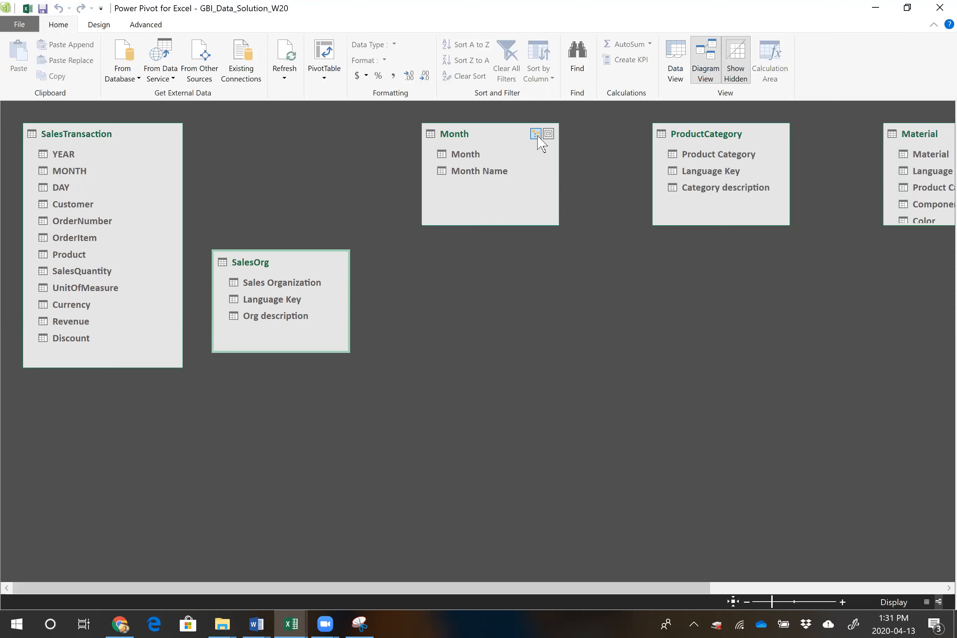
Arrange the diagram with ProductCategory under Month, Material and Customer beside them, and SalesOrg below SalesTransaction.
left_click_drag(711, 138, 538, 259)
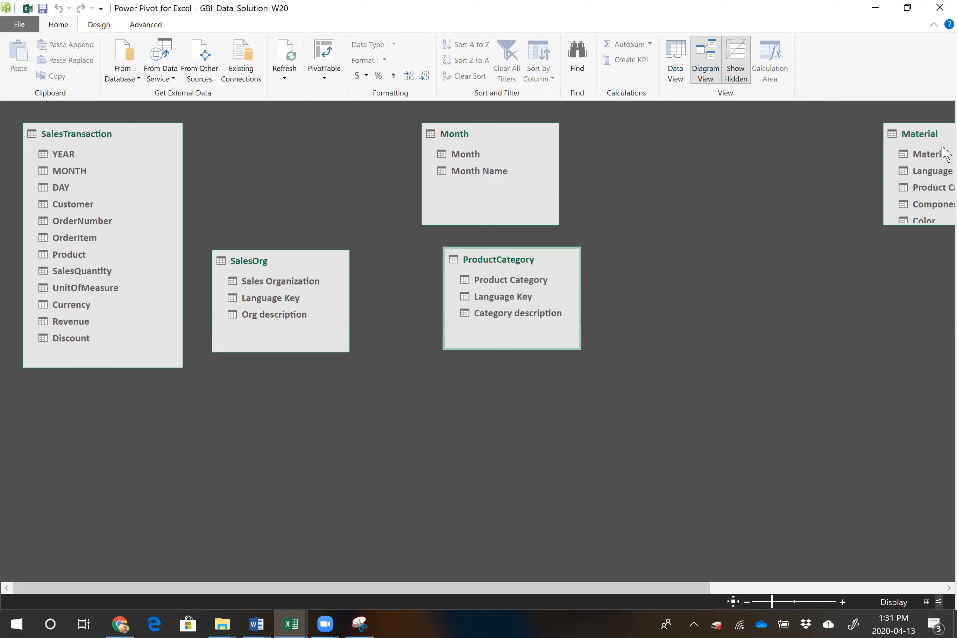
left_click_drag(931, 142, 660, 157)
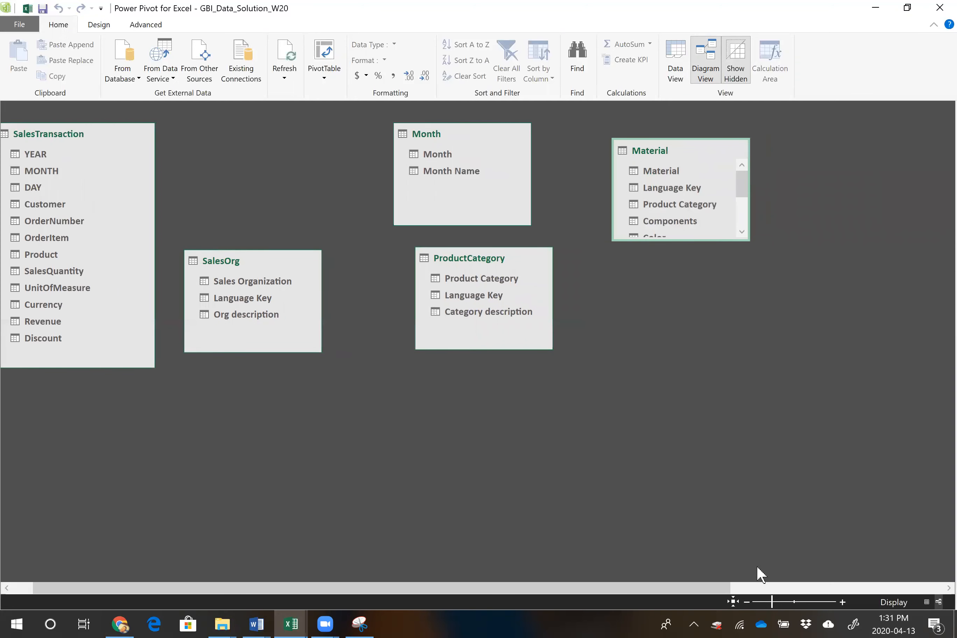
left_click_drag(712, 589, 939, 593)
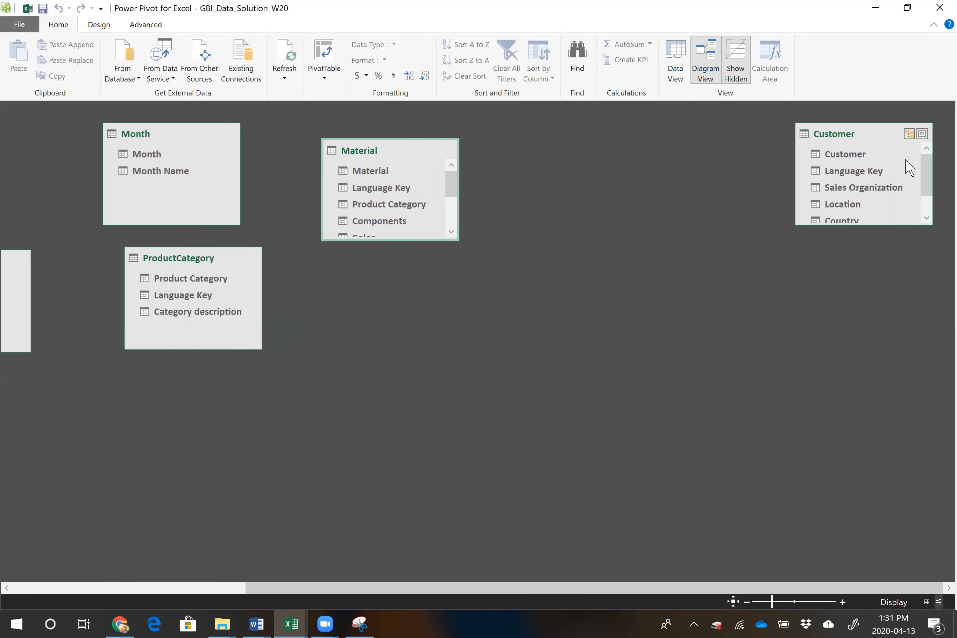
left_click_drag(876, 138, 428, 317)
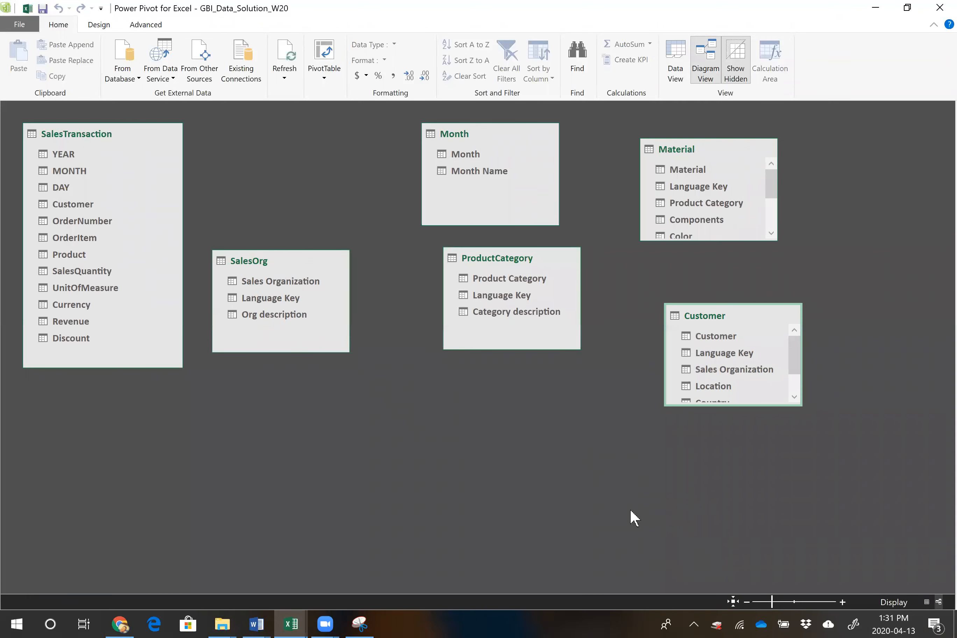
left_click(310, 261)
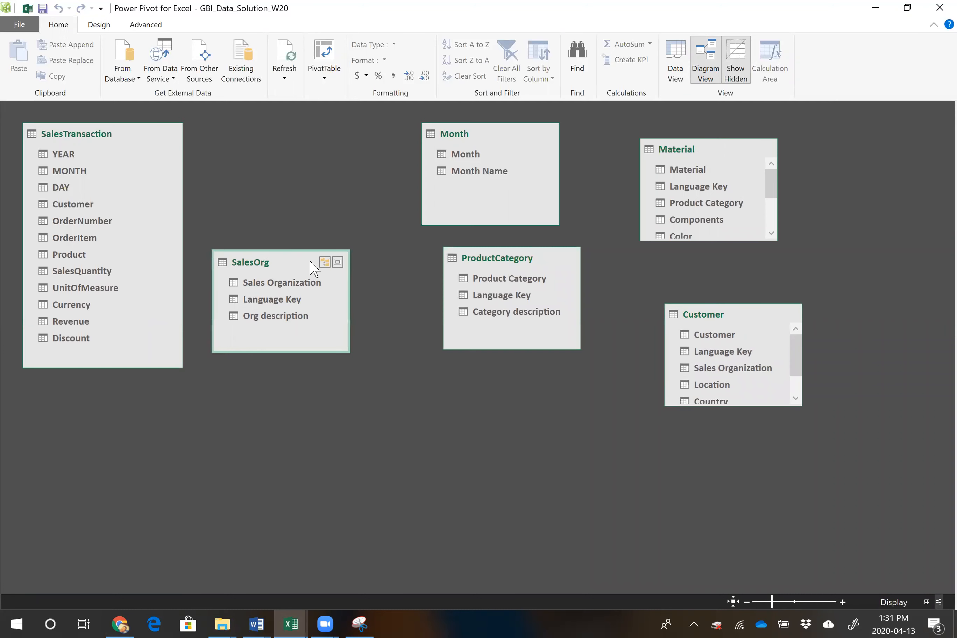
left_click_drag(301, 266, 265, 482)
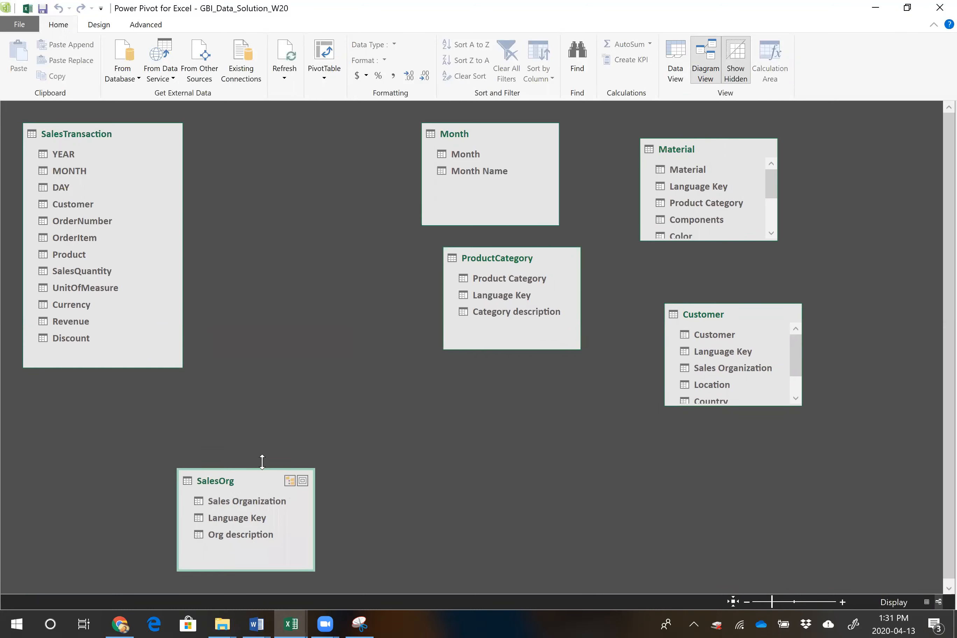
Move the Material table next to SalesTransaction and relate SalesTransaction's Product field to the Material field.
left_click(676, 205)
left_click_drag(684, 149, 296, 145)
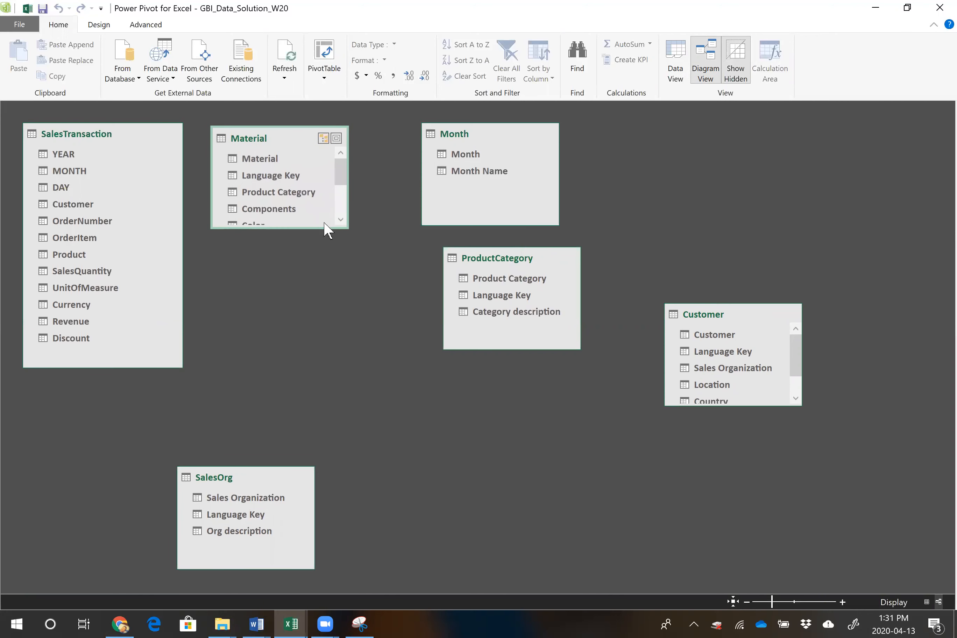
left_click_drag(72, 254, 243, 155)
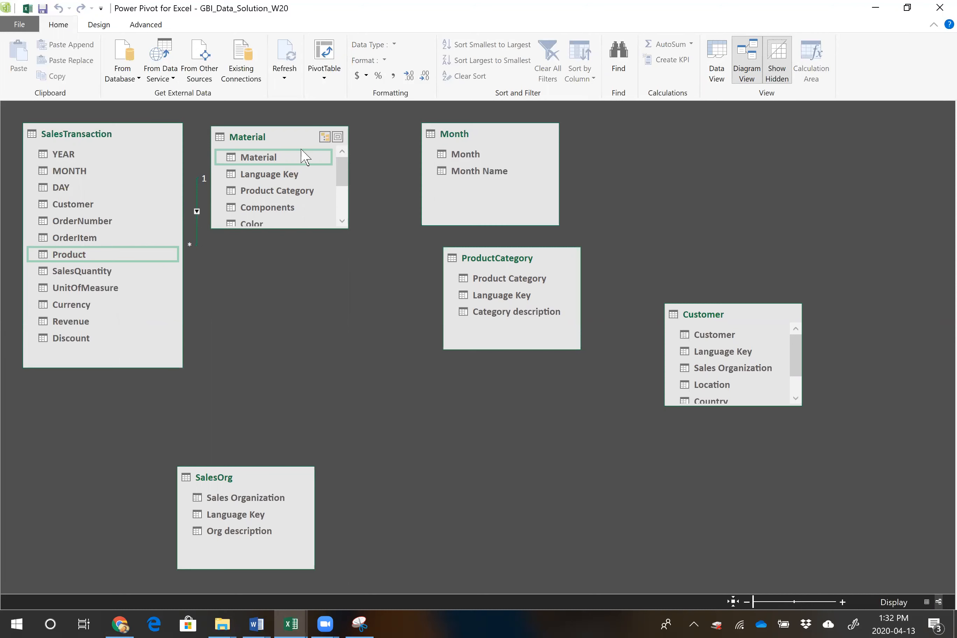
Shift the Material table farther from SalesTransaction and lengthen it to show its fields through Transfer Price USD.
left_click_drag(286, 136, 309, 140)
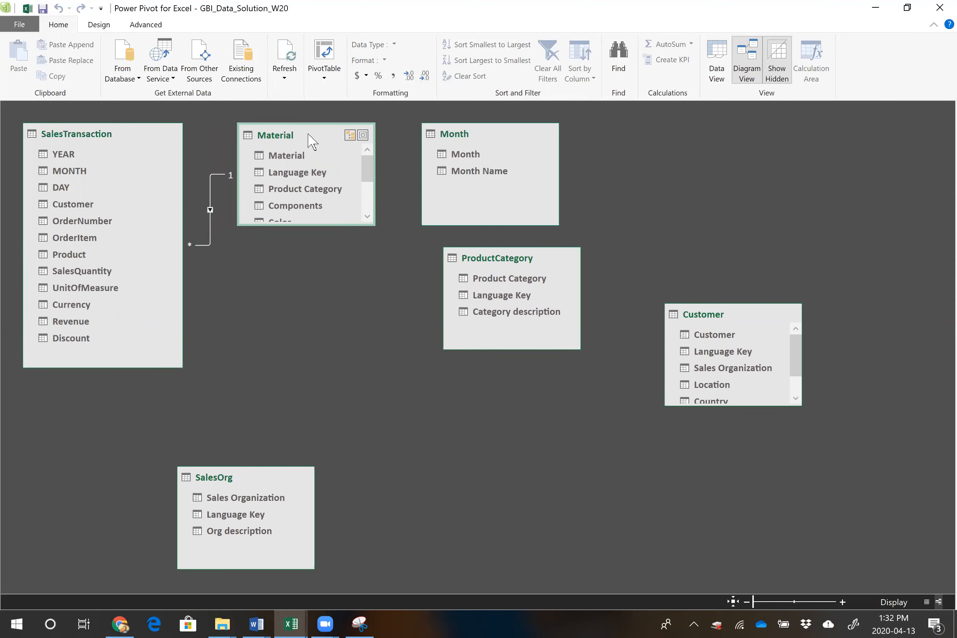
left_click_drag(314, 226, 318, 272)
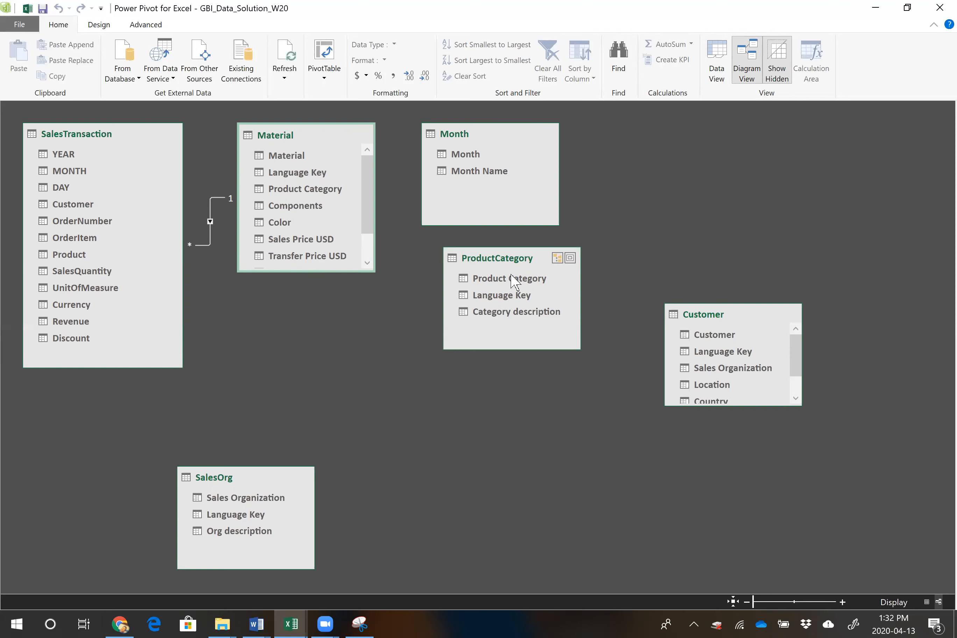
Place the Customer table below Material, relate SalesTransaction's Customer field to it, and enlarge it to show all fields.
left_click_drag(761, 321, 313, 314)
left_click(72, 204)
left_click_drag(72, 204, 288, 331)
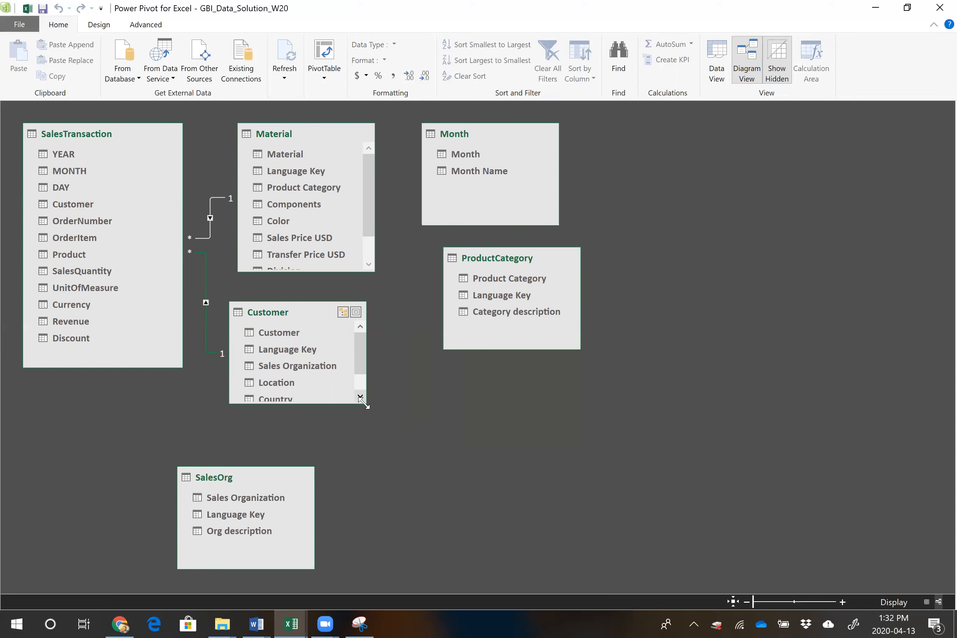
left_click_drag(365, 403, 412, 463)
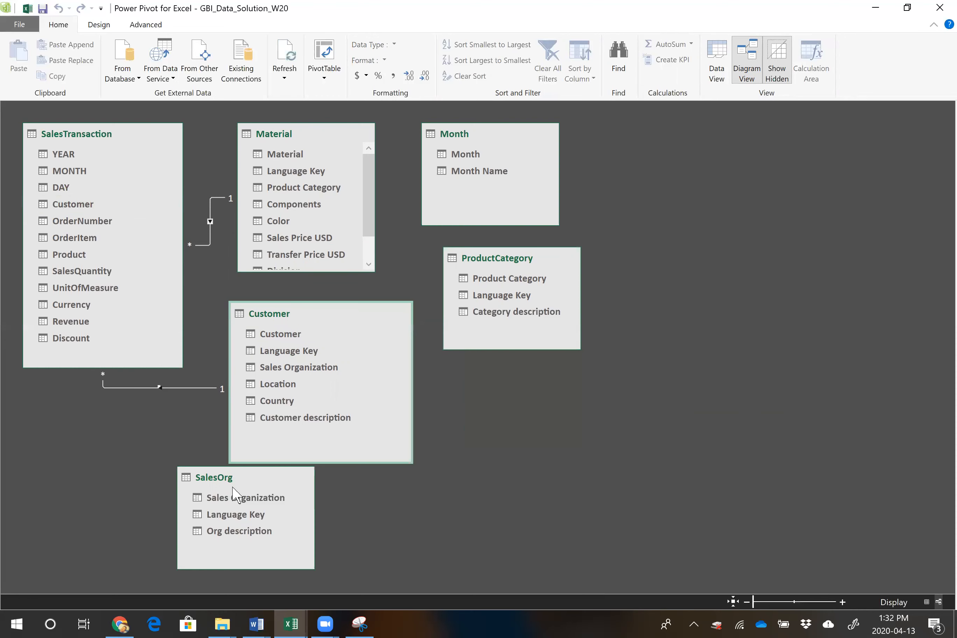
Move SalesOrg beside the Customer table and relate Customer's Sales Organization field to SalesOrg's Sales Organization field.
left_click_drag(245, 479, 531, 416)
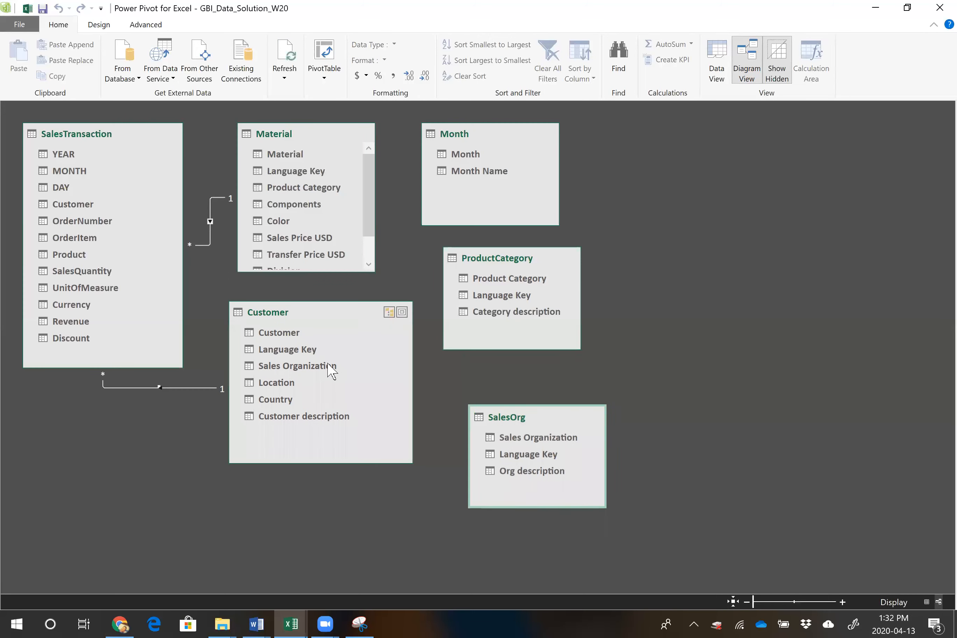
left_click_drag(309, 366, 512, 436)
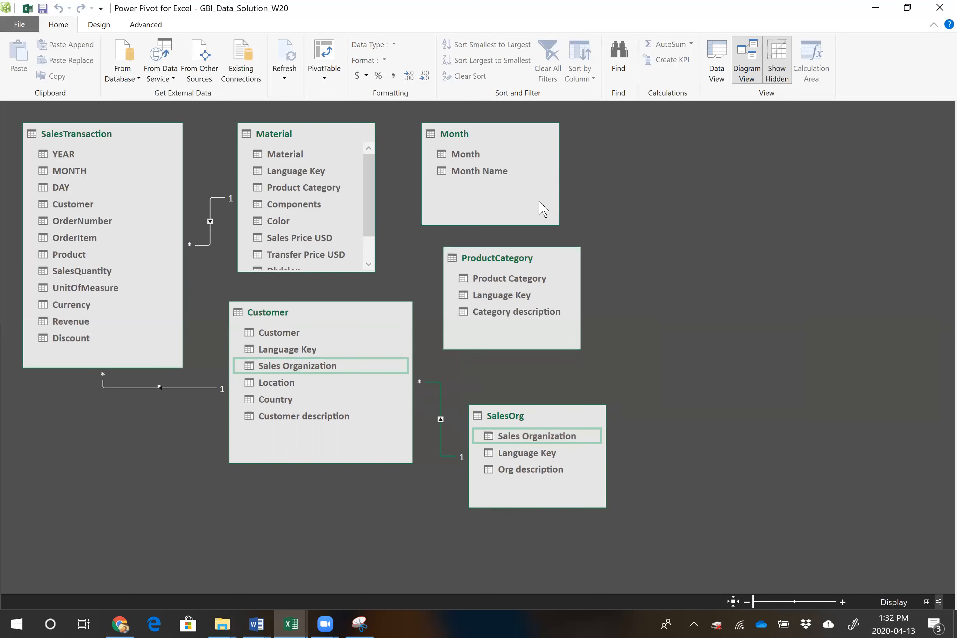
Arrange the diagram with the Month table below SalesTransaction and the ProductCategory table beside Material.
left_click(518, 144)
left_click_drag(414, 361, 136, 438)
left_click_drag(543, 268, 541, 181)
mouse_move(369, 221)
left_mouse_down()
mouse_move(369, 234)
mouse_move(373, 209)
left_mouse_up()
Relate Material to ProductCategory through their Product Category fields, and SalesTransaction's MONTH field to the Month table's Month field.
left_click_drag(319, 190, 498, 189)
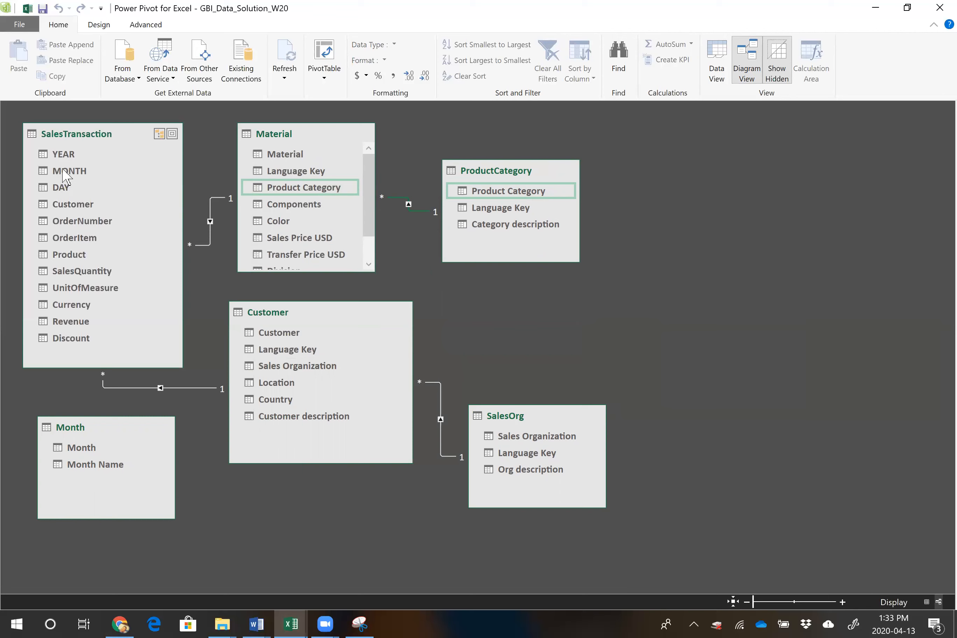
left_click_drag(64, 172, 76, 450)
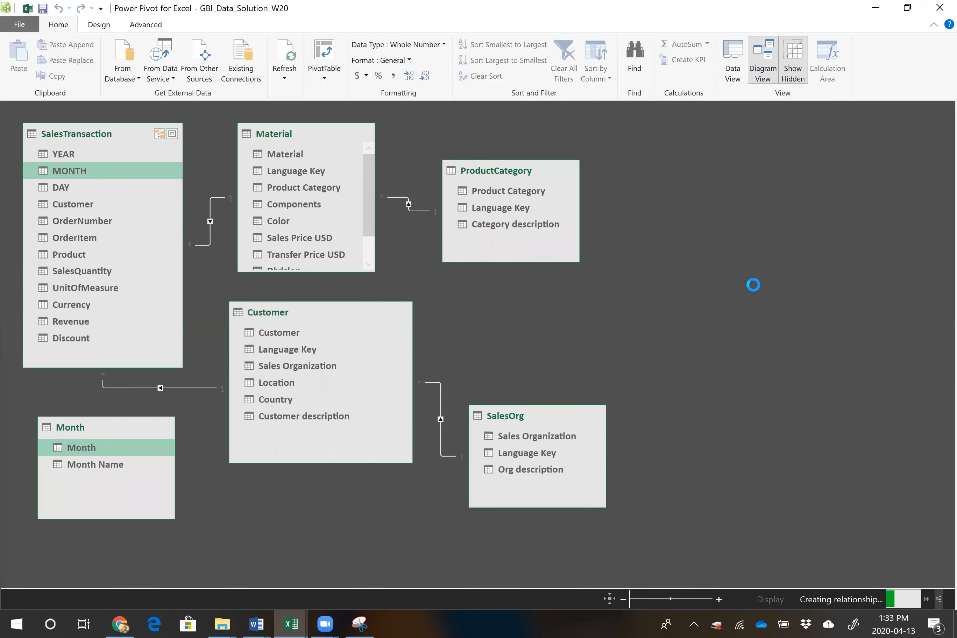